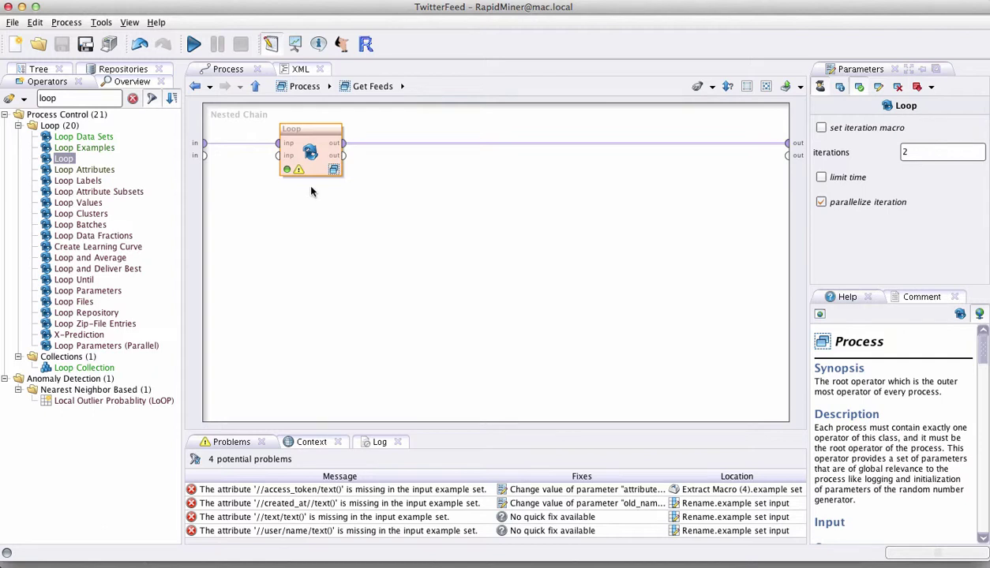
Select the Loop operator, confirm its 2 iterations, and step into its inner process
{"action": "double_click", "coordinate": [107, 100]}
{"action": "left_click", "coordinate": [64, 159]}
{"action": "left_click", "coordinate": [312, 175]}
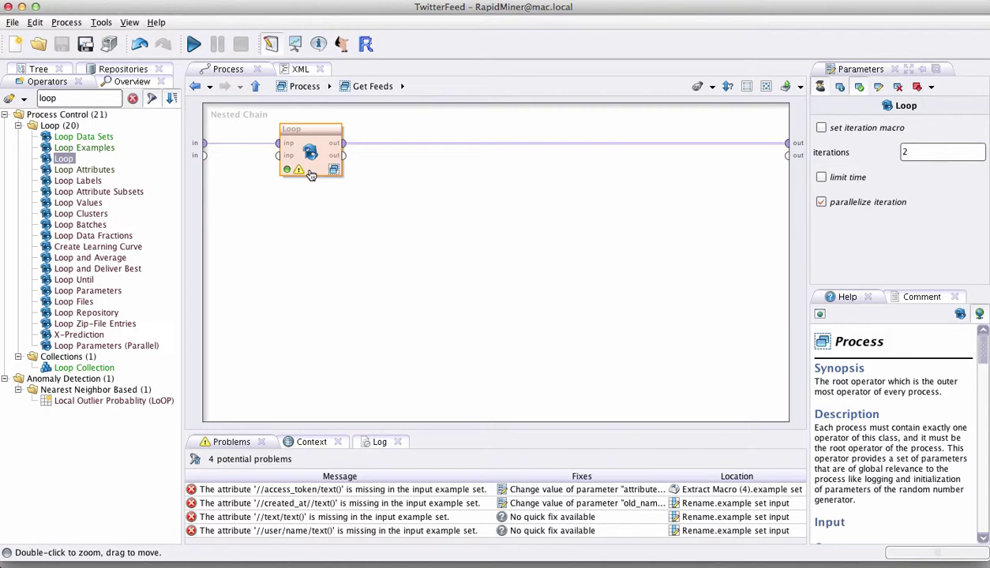
{"action": "left_click", "coordinate": [929, 154]}
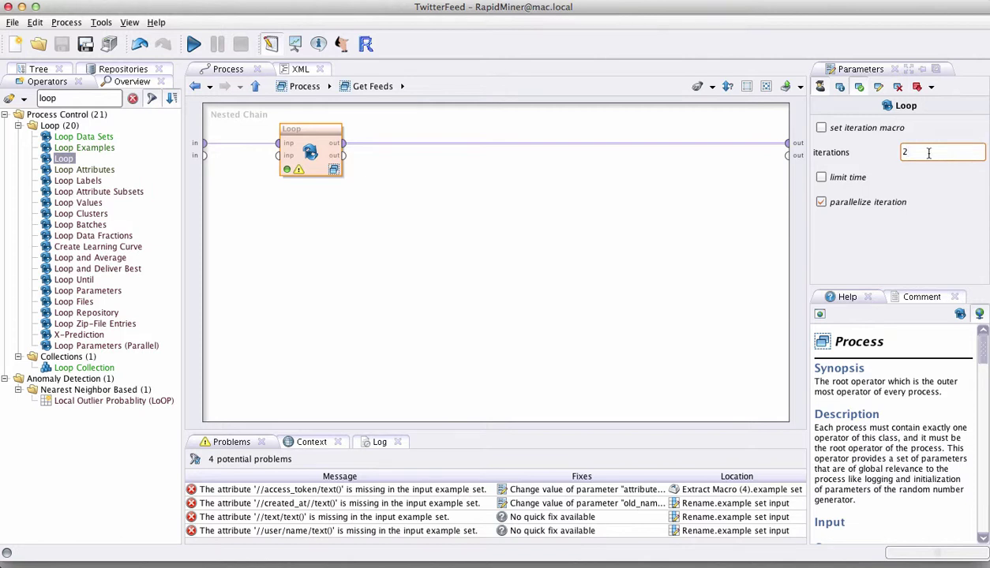
{"action": "mouse_move", "coordinate": [848, 177]}
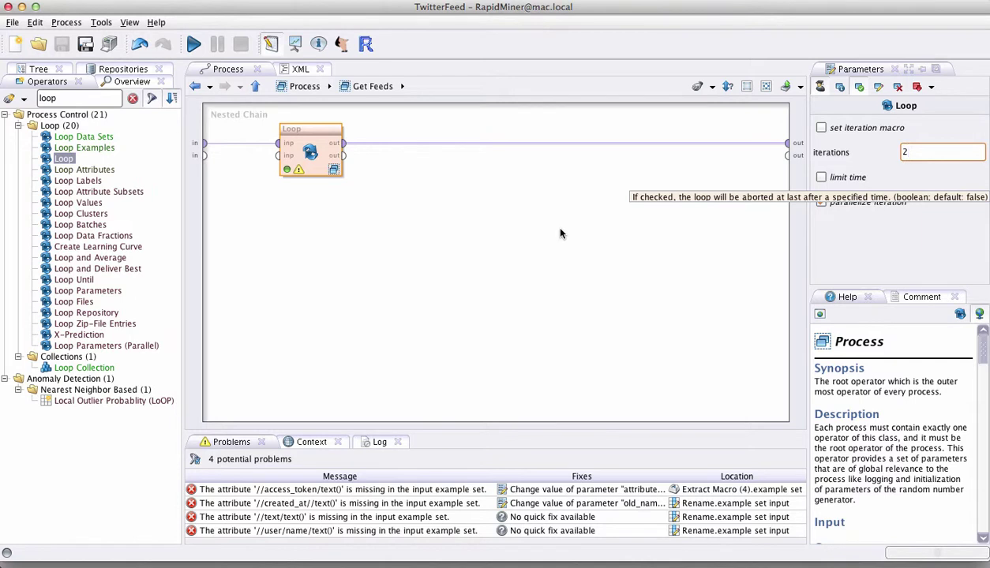
{"action": "double_click", "coordinate": [308, 155]}
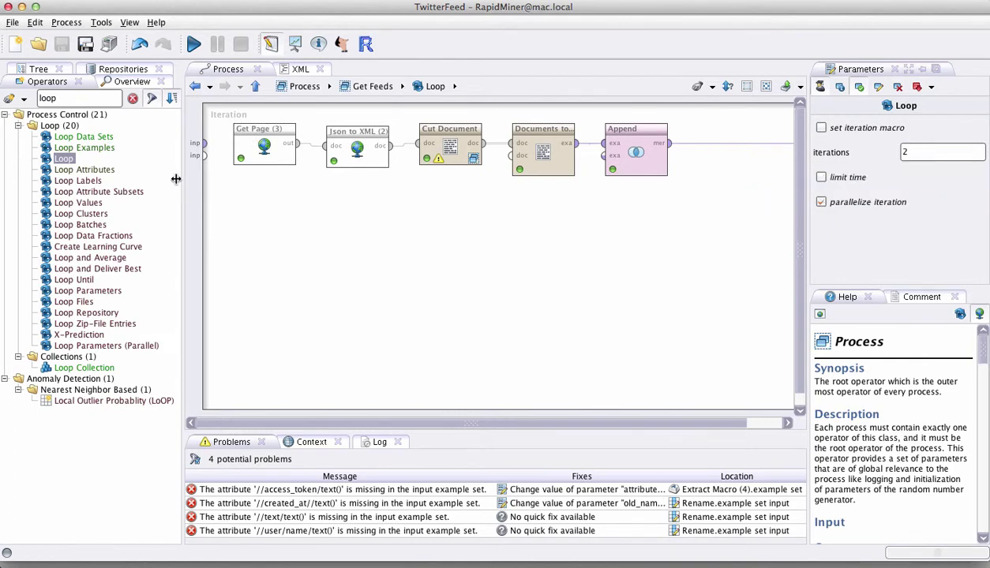
Check Get Page's query parameters list: q = %{search_param} and count = 100
{"action": "left_click", "coordinate": [264, 136]}
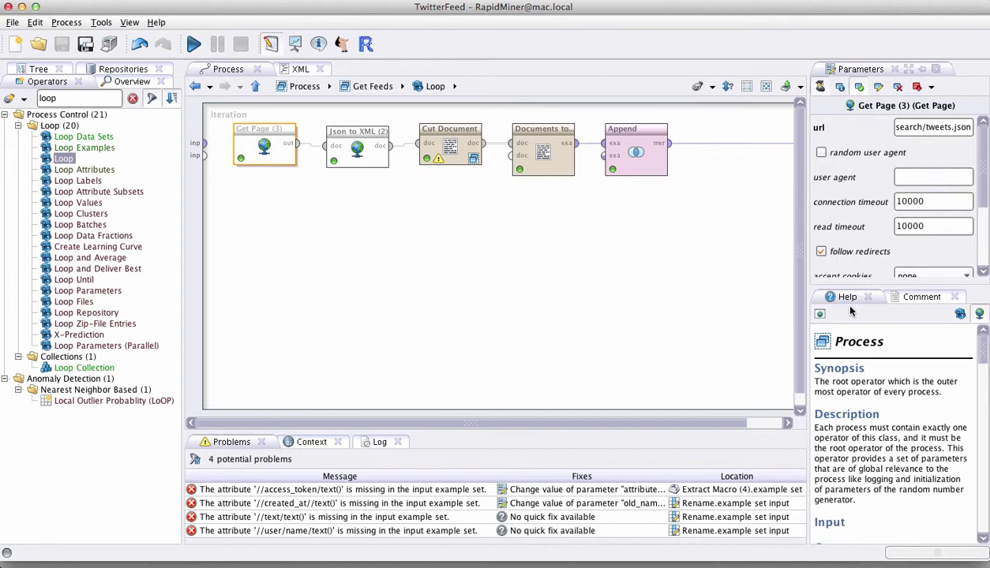
{"action": "left_click_drag", "start_coordinate": [897, 285], "coordinate": [877, 406]}
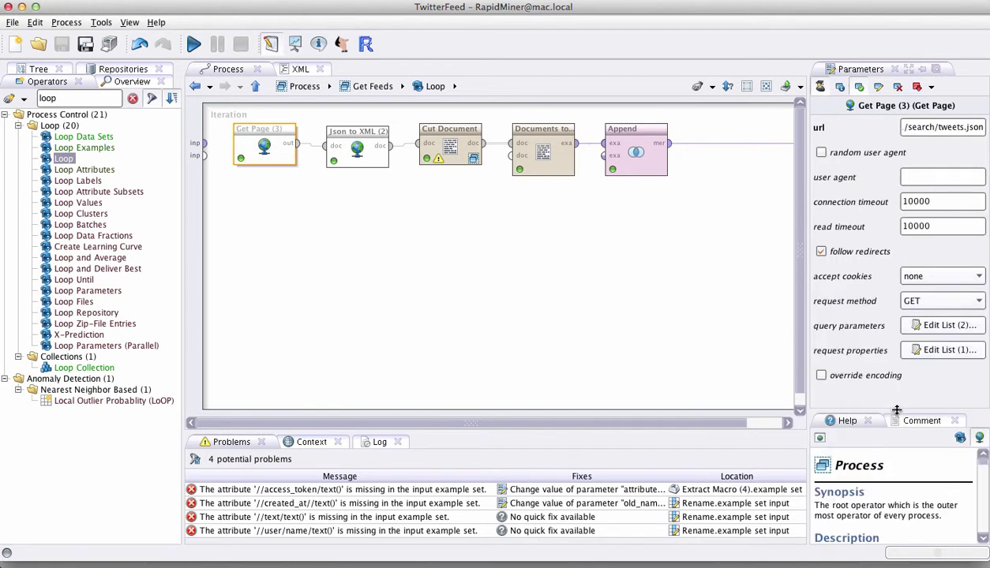
{"action": "left_click", "coordinate": [937, 326]}
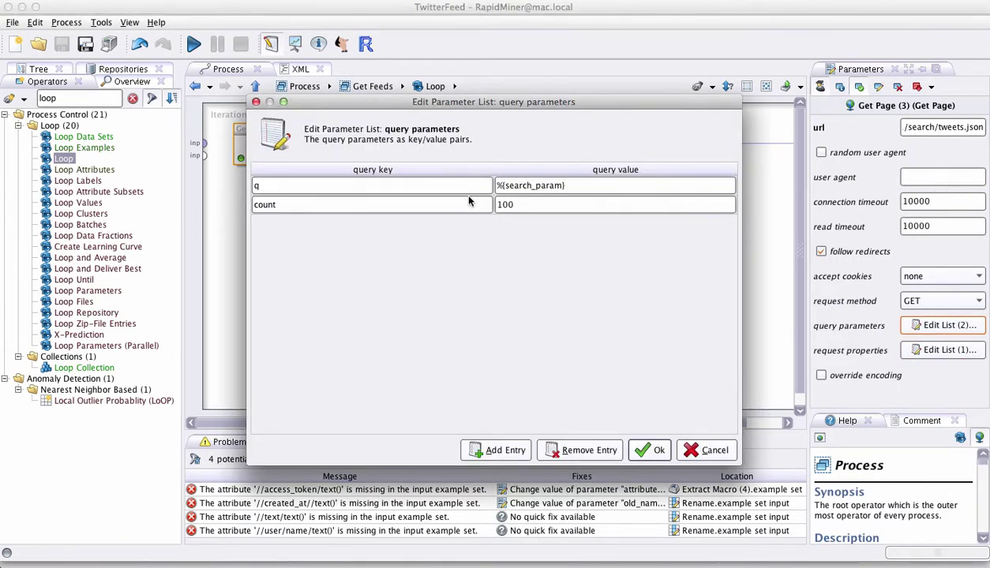
{"action": "double_click", "coordinate": [267, 184]}
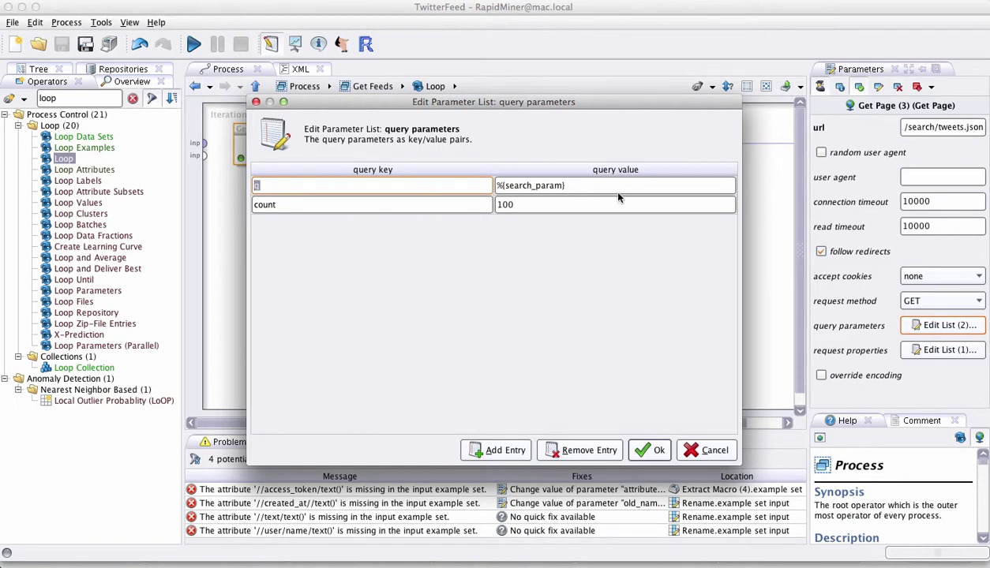
{"action": "left_click", "coordinate": [541, 185]}
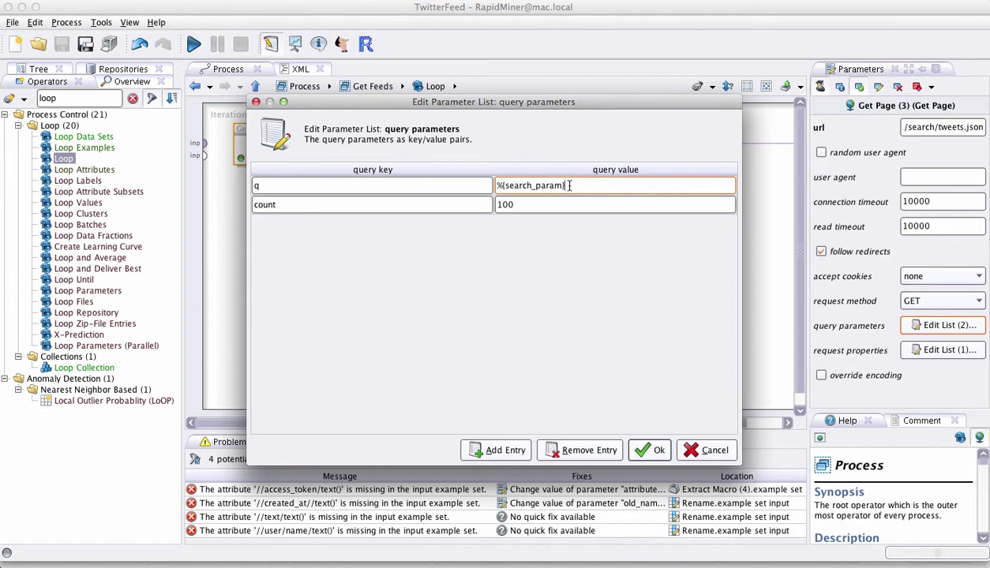
{"action": "key", "text": "Return"}
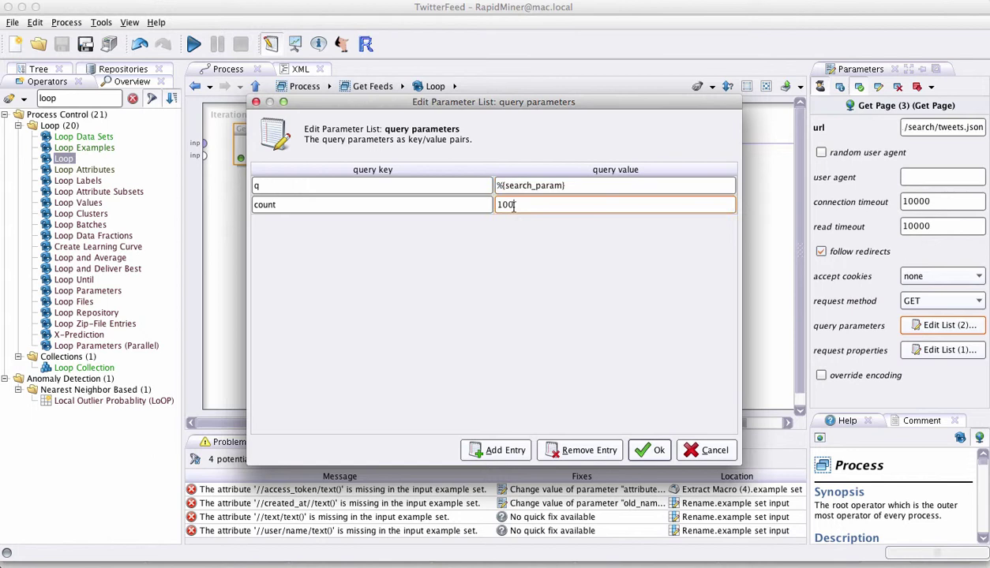
{"action": "left_click", "coordinate": [647, 450]}
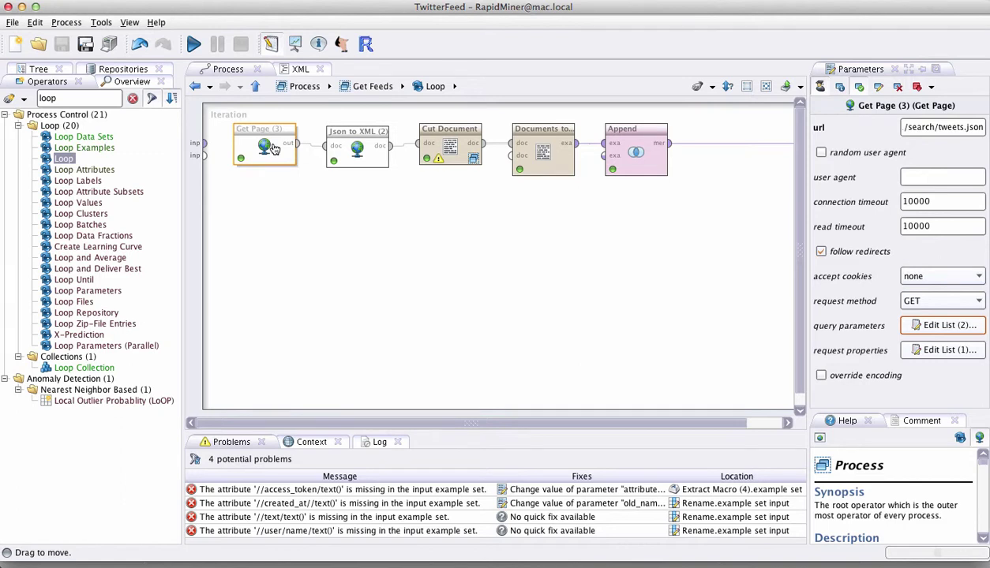
{"action": "left_click", "coordinate": [372, 154]}
{"action": "left_click", "coordinate": [284, 143]}
{"action": "left_click", "coordinate": [366, 155]}
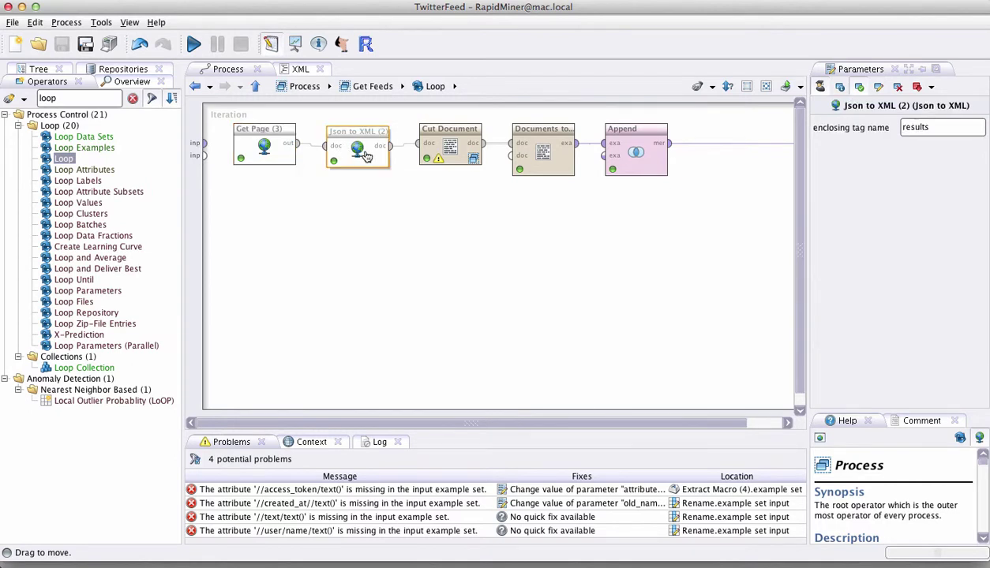
{"action": "left_click", "coordinate": [439, 154]}
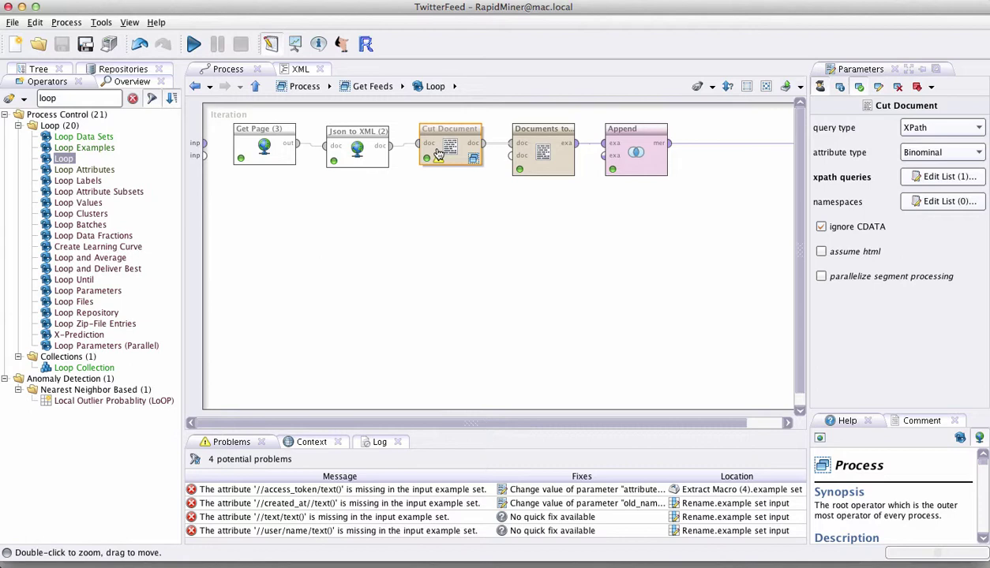
{"action": "double_click", "coordinate": [438, 153]}
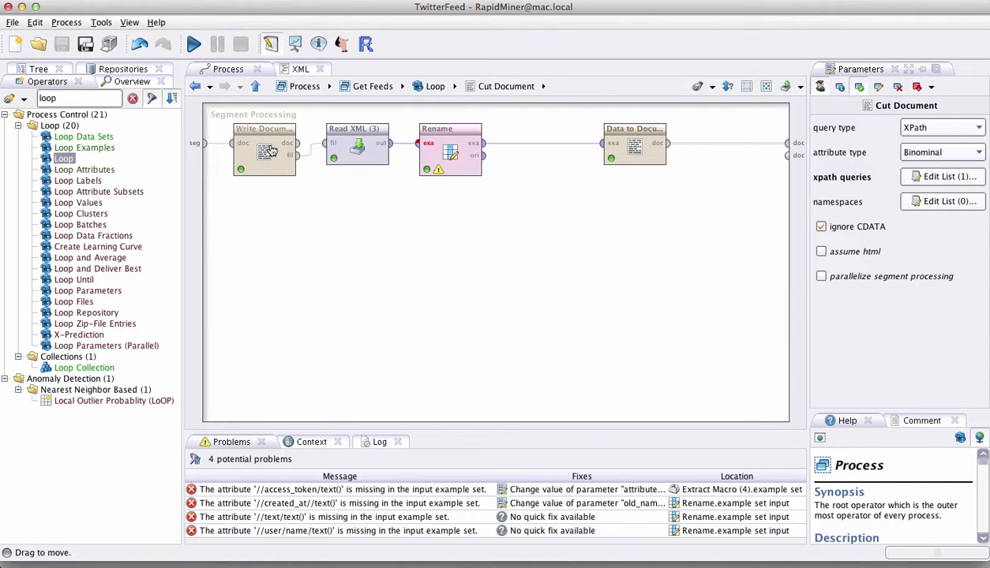
Review the Documents to Data and Append settings, then select all five loop operators
{"action": "left_click", "coordinate": [433, 86]}
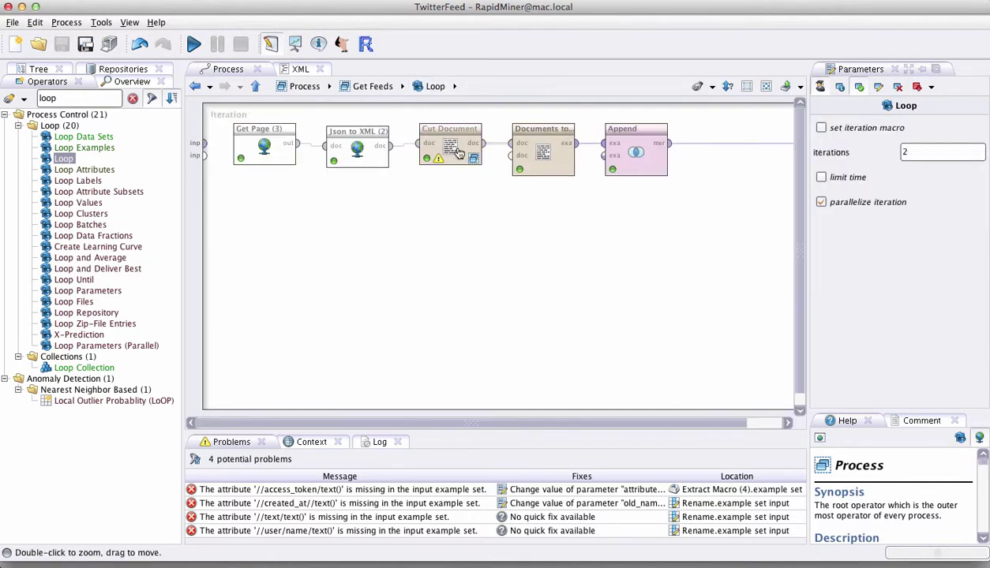
{"action": "left_click", "coordinate": [544, 161]}
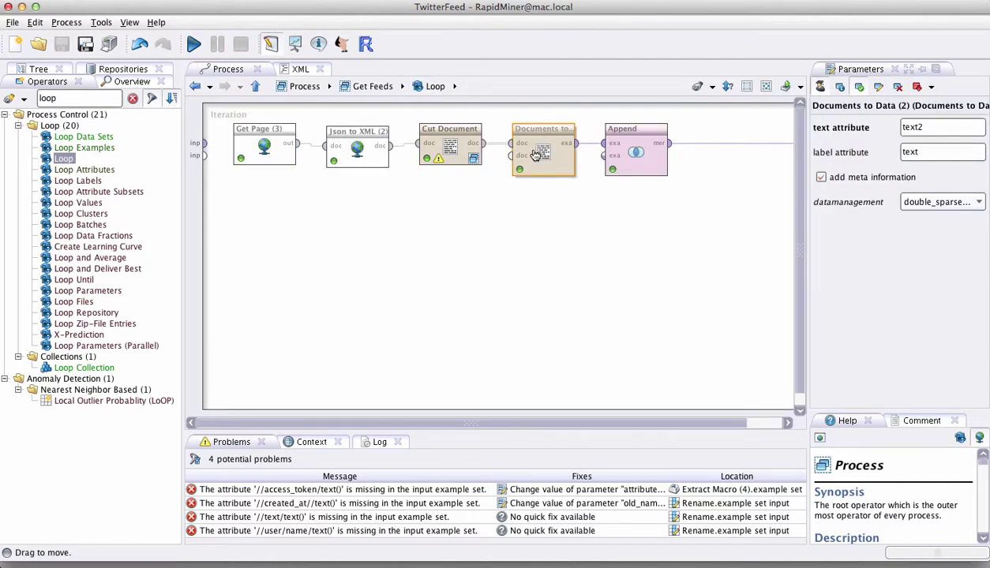
{"action": "left_click", "coordinate": [624, 154]}
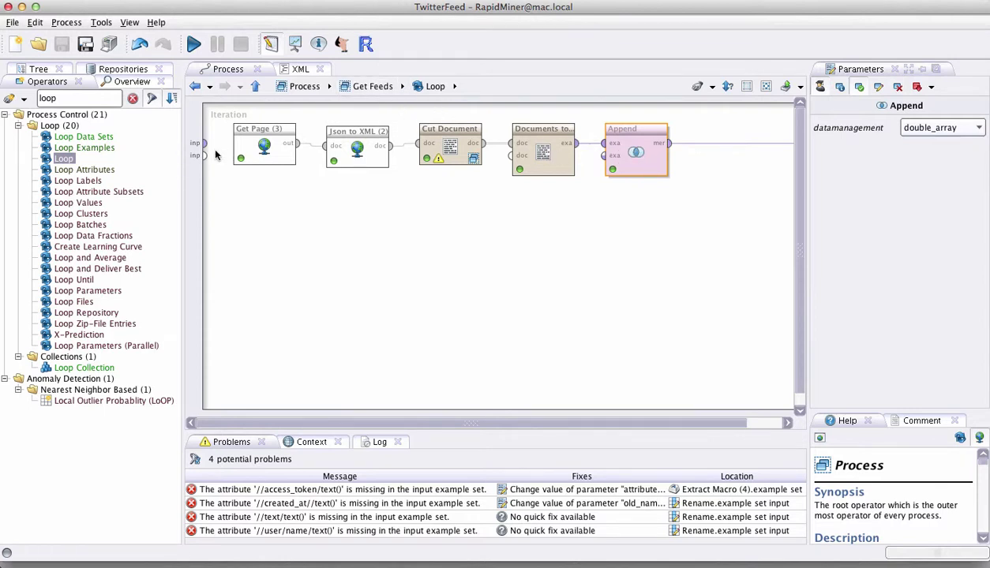
{"action": "left_click_drag", "start_coordinate": [220, 116], "coordinate": [716, 194]}
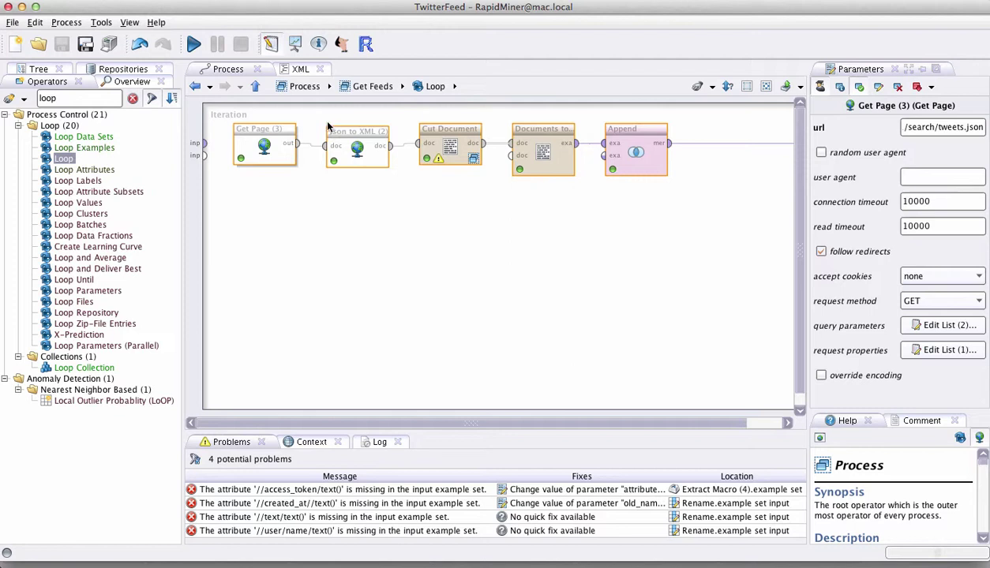
Return to the Get Feeds chain, select the Loop, and show its results
{"action": "left_click", "coordinate": [364, 86]}
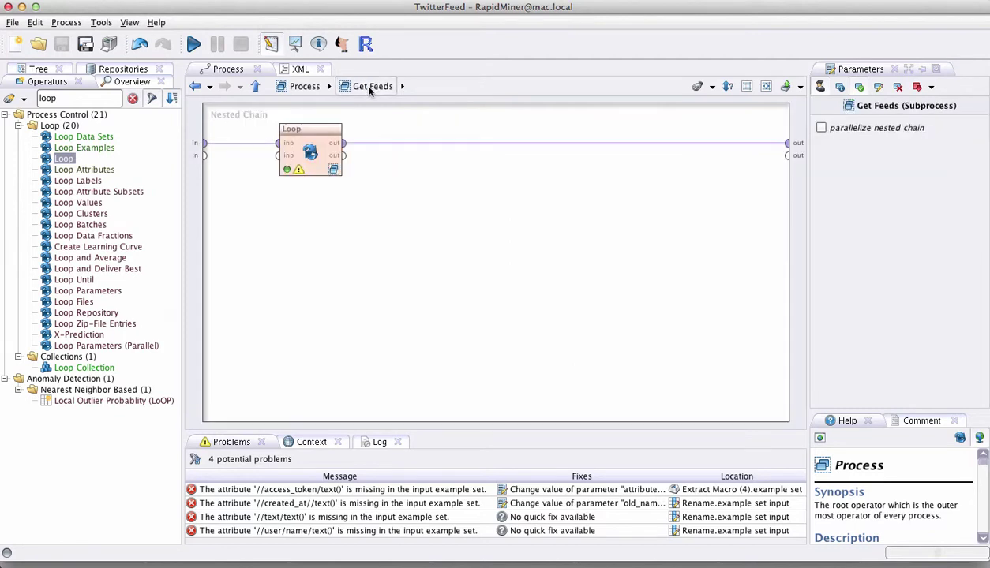
{"action": "left_click", "coordinate": [311, 154]}
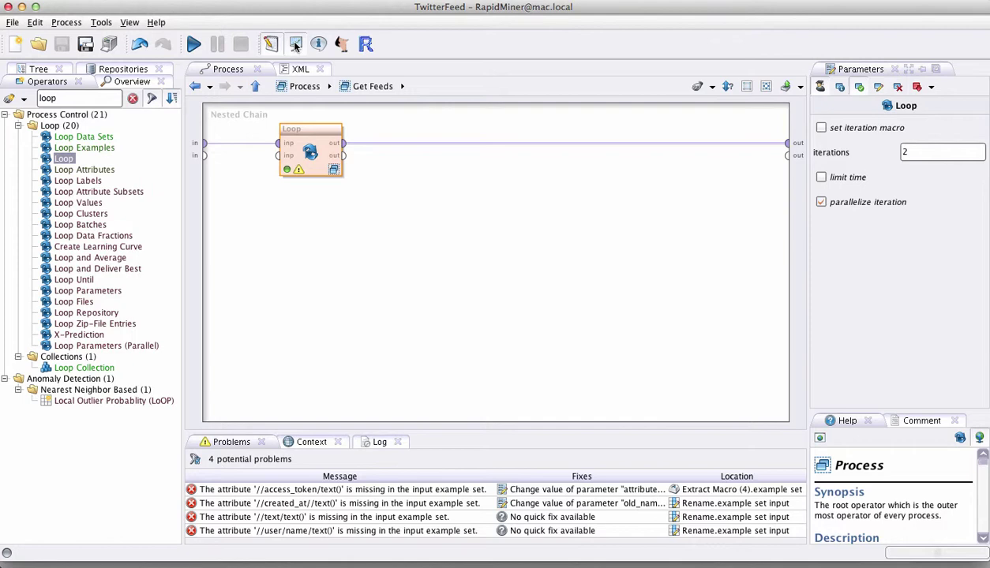
{"action": "left_click", "coordinate": [296, 45]}
Show the second ExampleSet in Data View with the text2 column widened to full tweets
{"action": "left_click", "coordinate": [213, 68]}
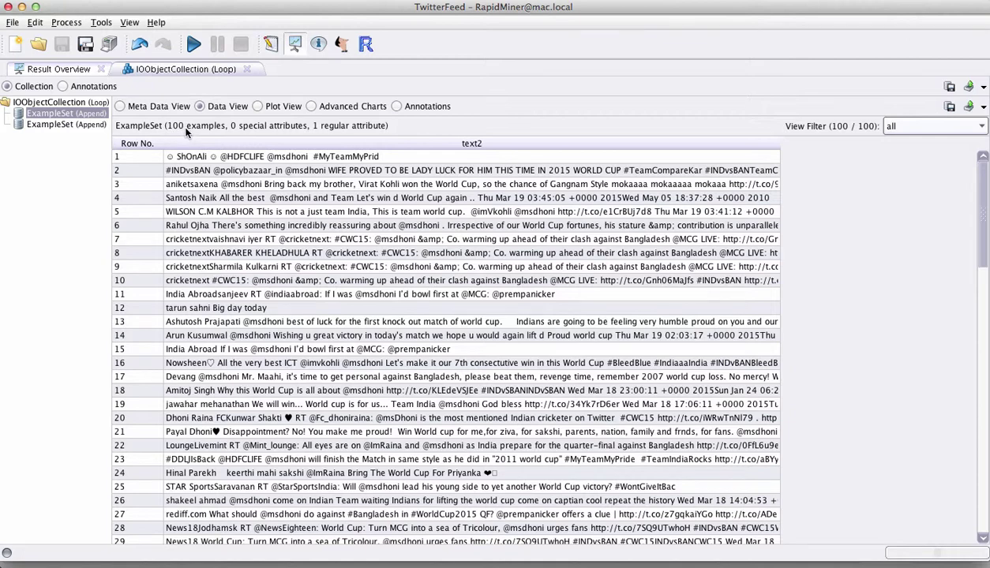
{"action": "left_click", "coordinate": [83, 127]}
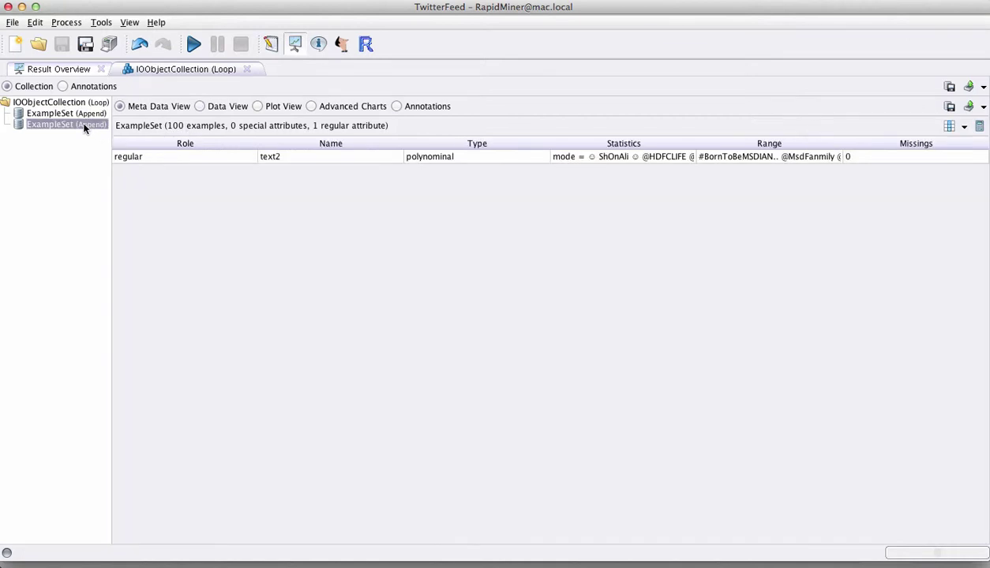
{"action": "left_click", "coordinate": [201, 107]}
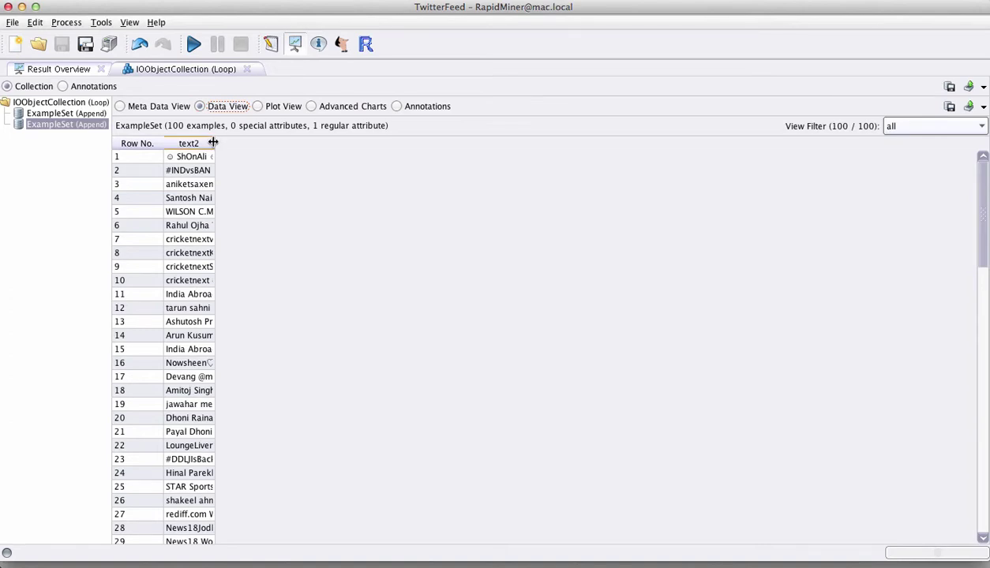
{"action": "double_click", "coordinate": [215, 145]}
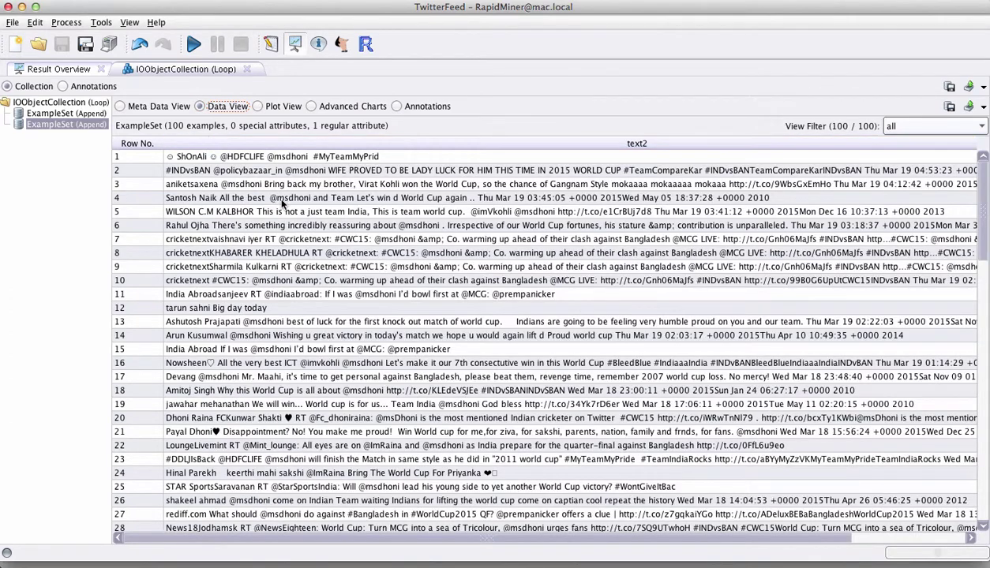
{"action": "left_click", "coordinate": [228, 186]}
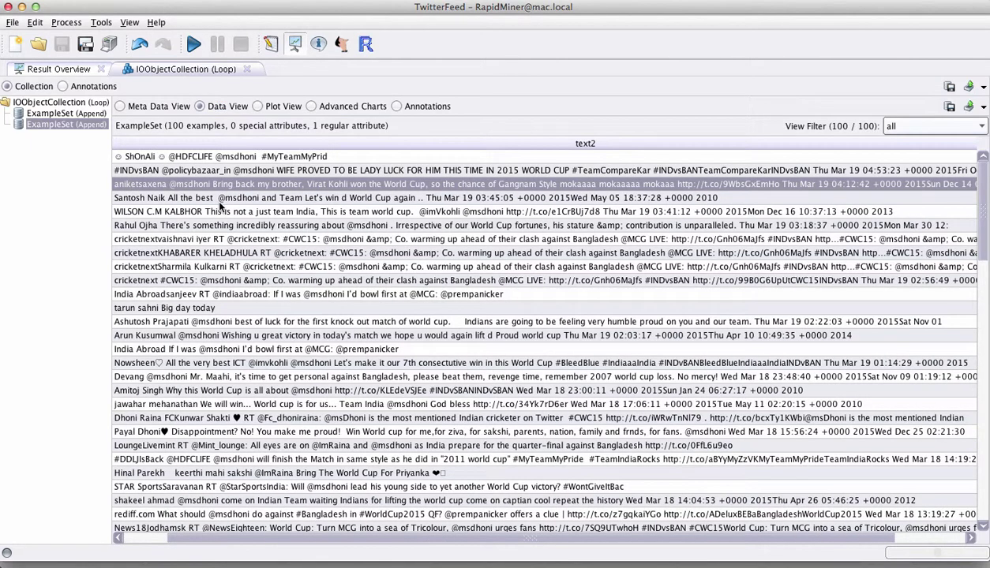
{"action": "left_click", "coordinate": [138, 539]}
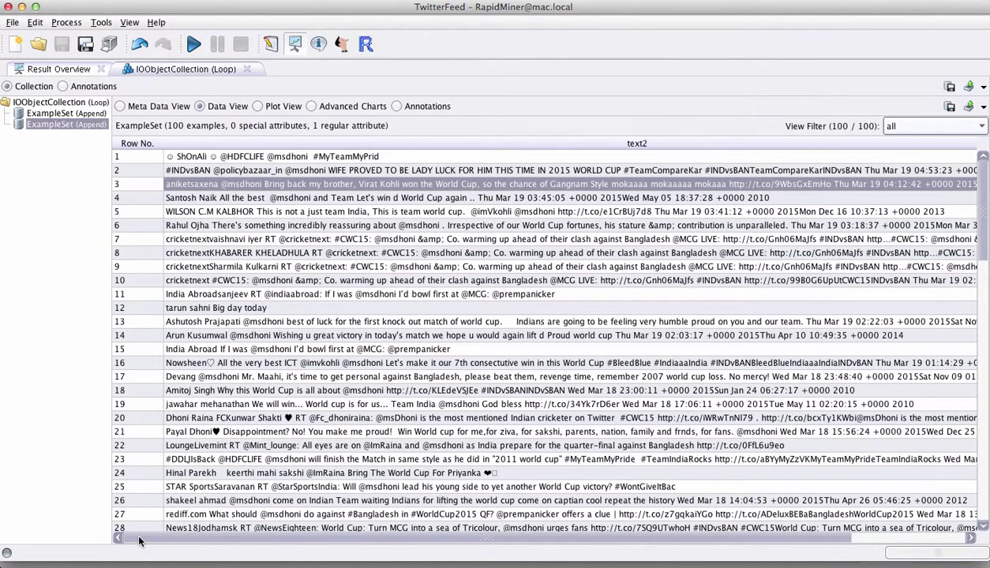